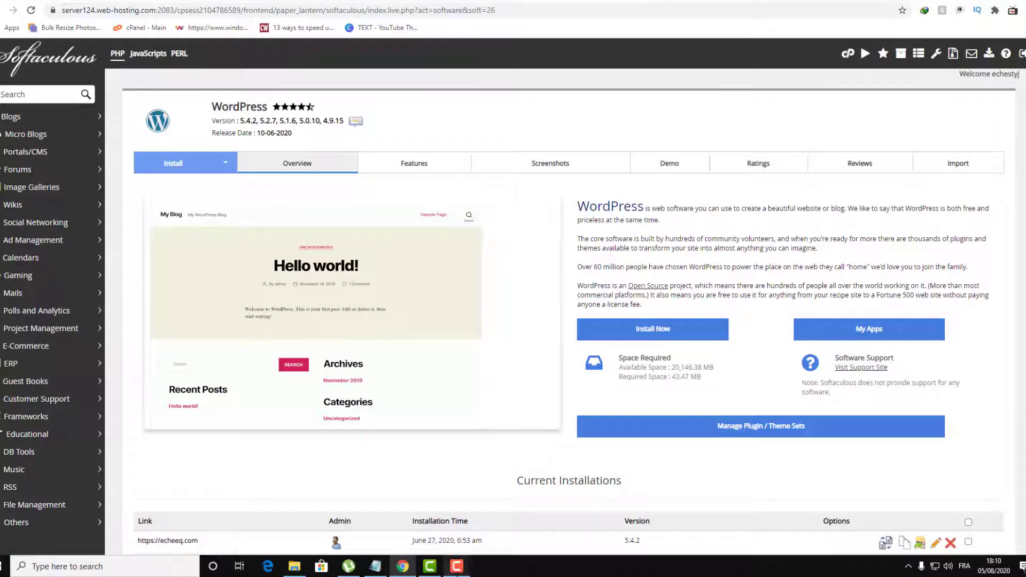
# Leave Softaculous and load fixitfree.com in Chrome, which fails with DNS_PROBE_FINISHED_NXDOMAIN
pyautogui.click(457, 566)
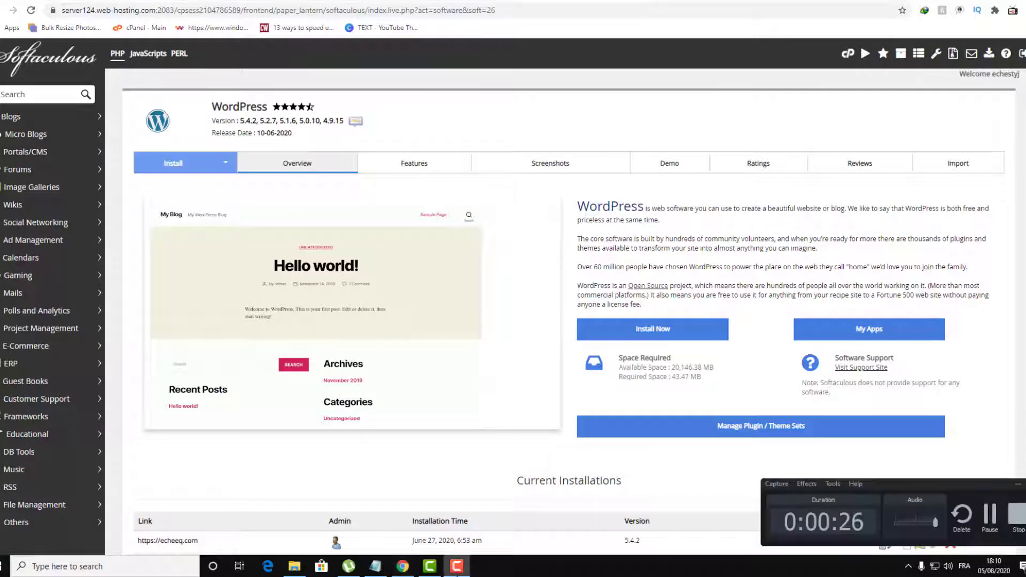
pyautogui.hotkey('alt', 'Tab')
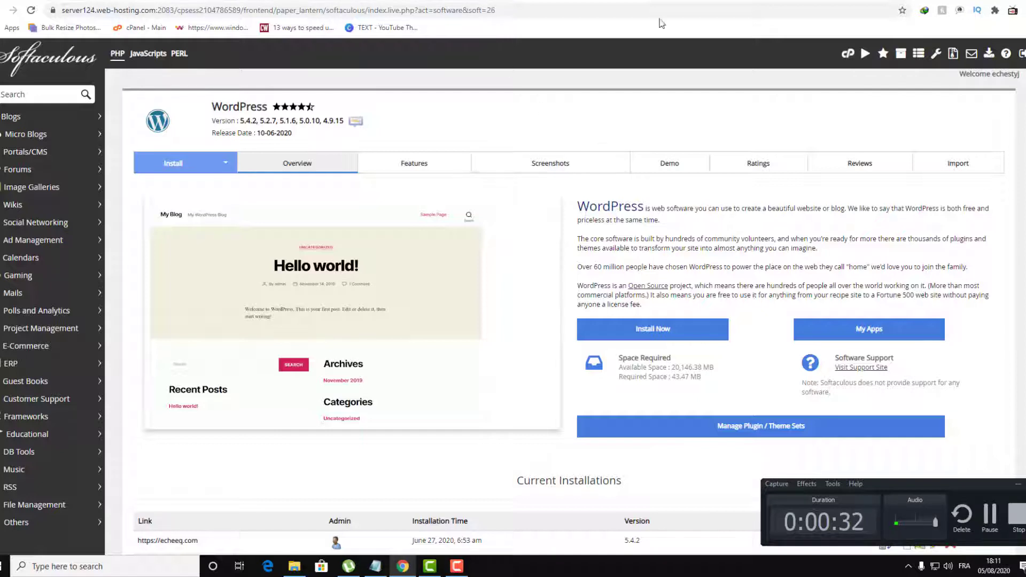
pyautogui.hotkey('ctrl', 'Tab')
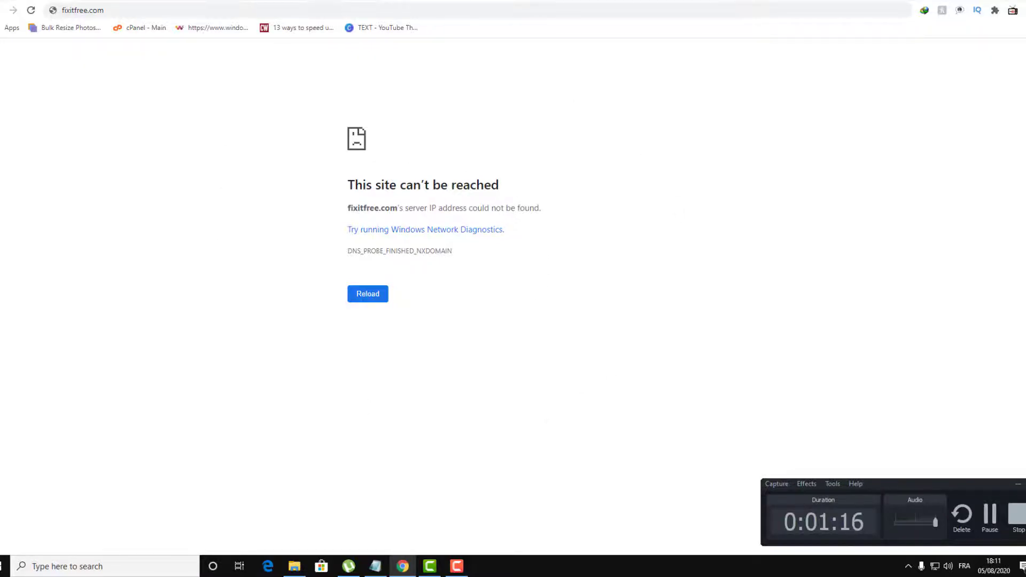
# Reopen fixitfree.com from Softaculous's Current Installations list; it still won't load
pyautogui.click(471, 3)
pyautogui.click(545, 2)
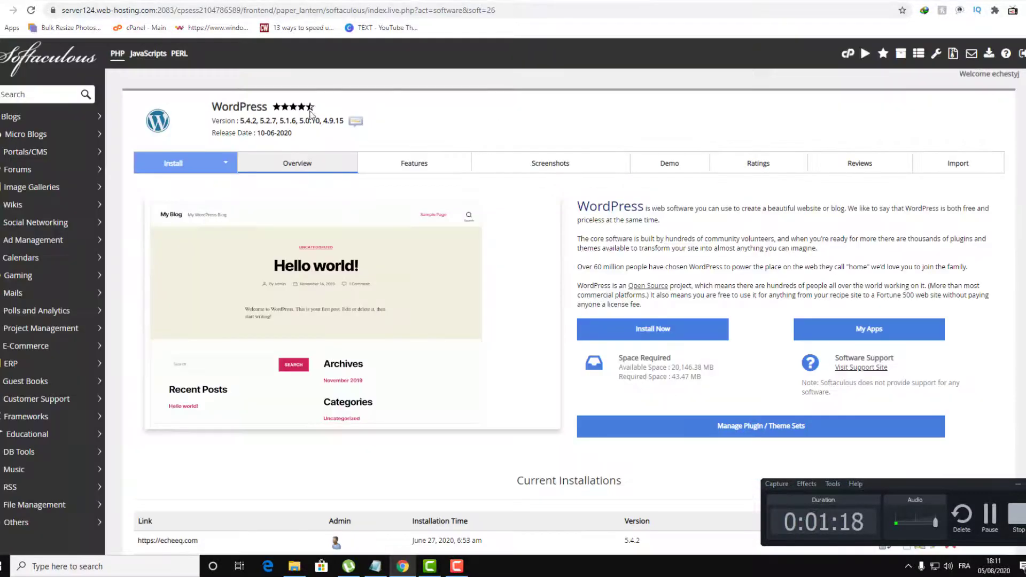
pyautogui.scroll(-3, 247, 224)
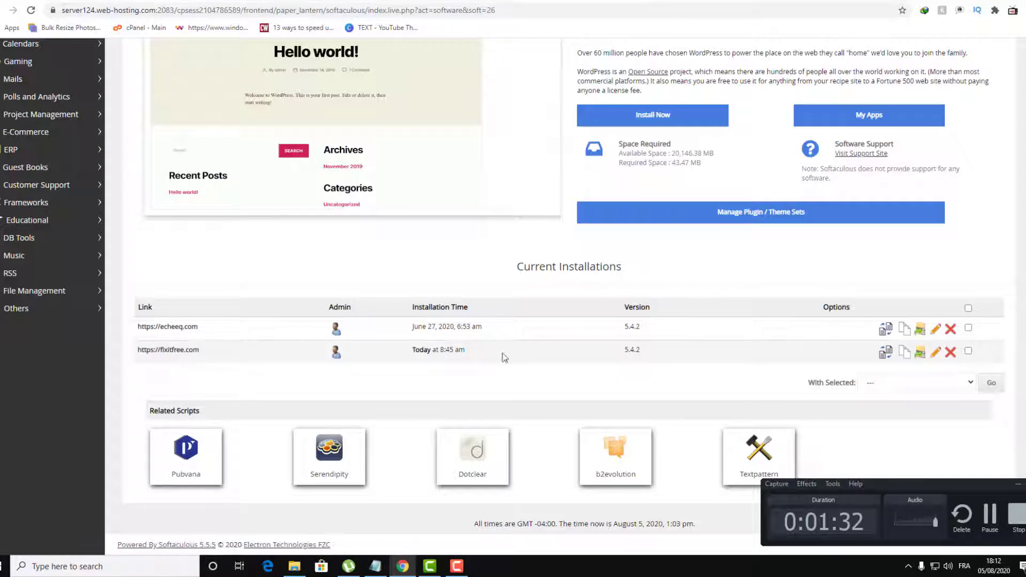
pyautogui.click(167, 350)
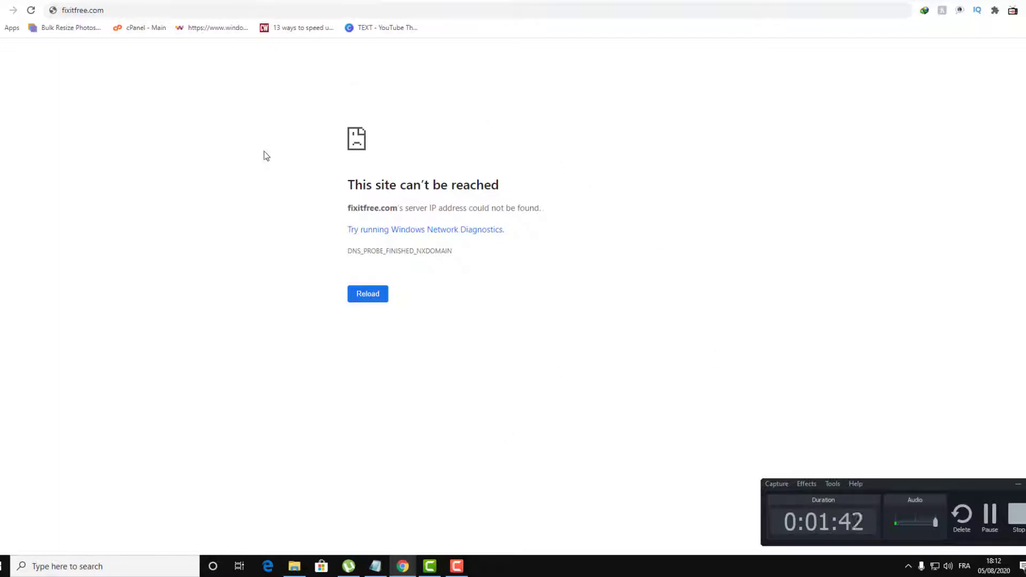
pyautogui.scroll(2, 883, 321)
pyautogui.scroll(2, 875, 296)
pyautogui.scroll(2, 875, 296)
pyautogui.scroll(2, 858, 319)
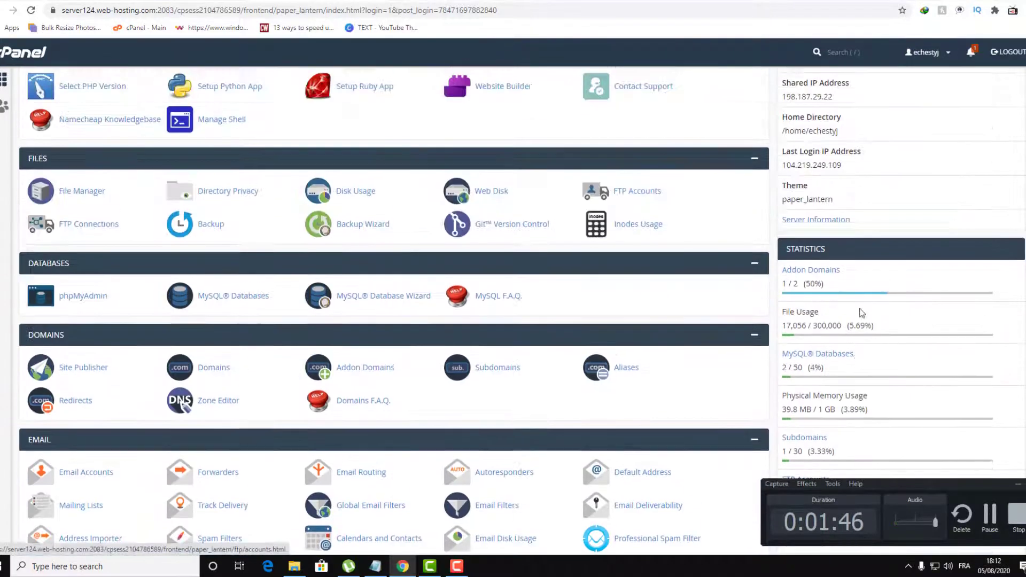
pyautogui.scroll(2, 841, 300)
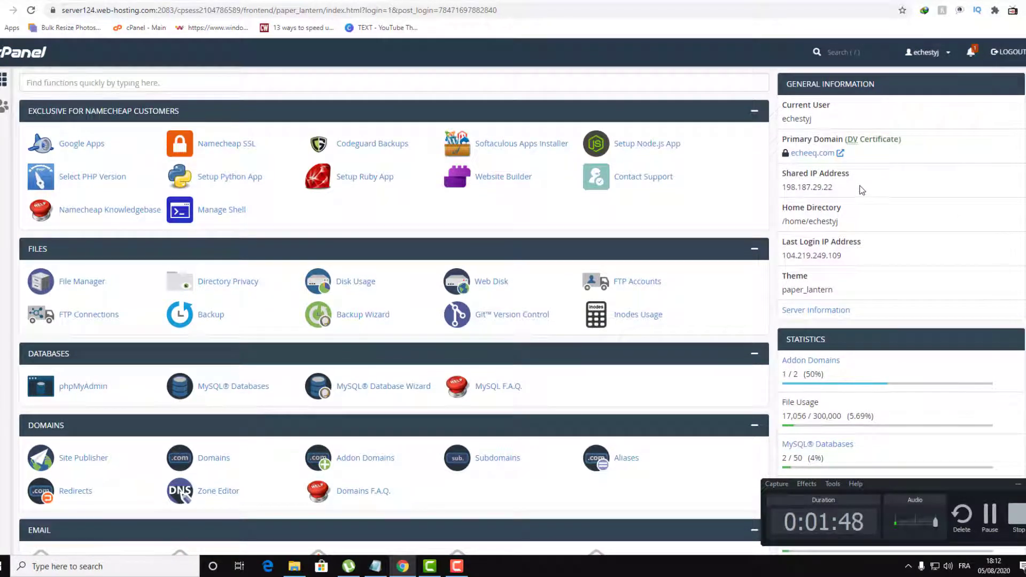
# Select cPanel's shared IP 198.187.29.22, then return to the fixitfree.com error page
pyautogui.moveTo(852, 186); pyautogui.dragTo(782, 188)
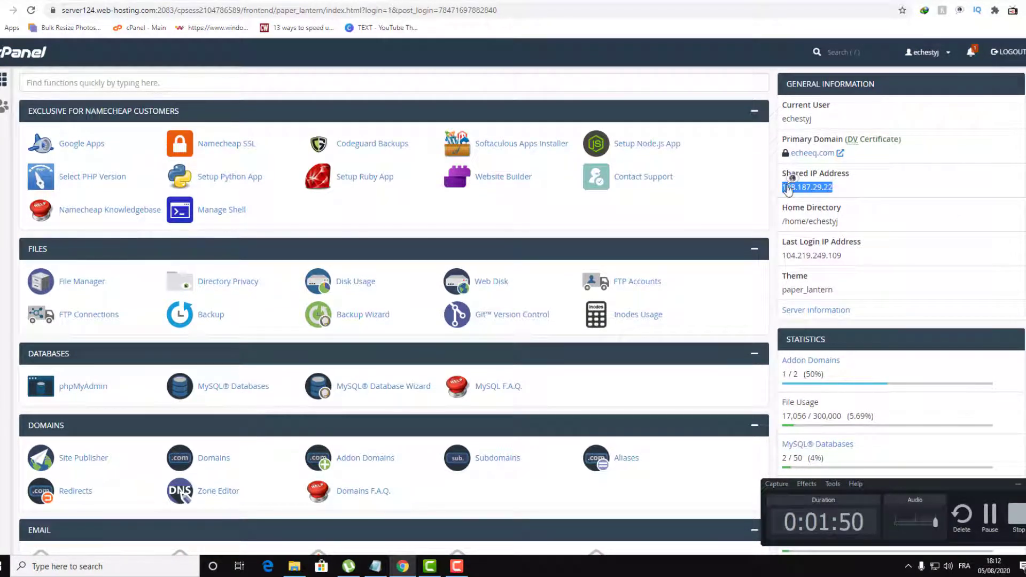
pyautogui.click(465, 4)
pyautogui.write('fixitfree.com')
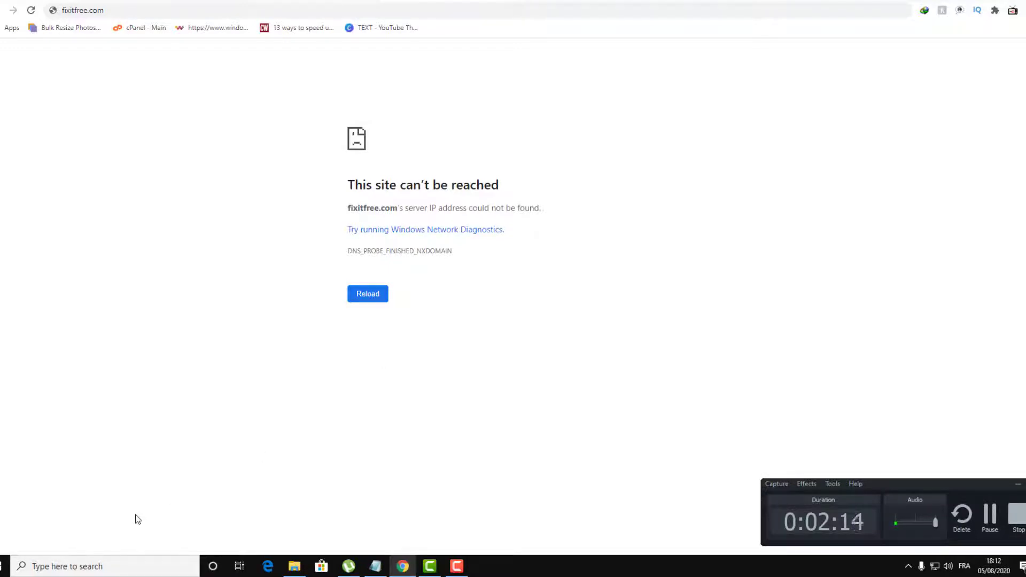
# Search Windows for Notepad and start it with Run as administrator
pyautogui.click(48, 566)
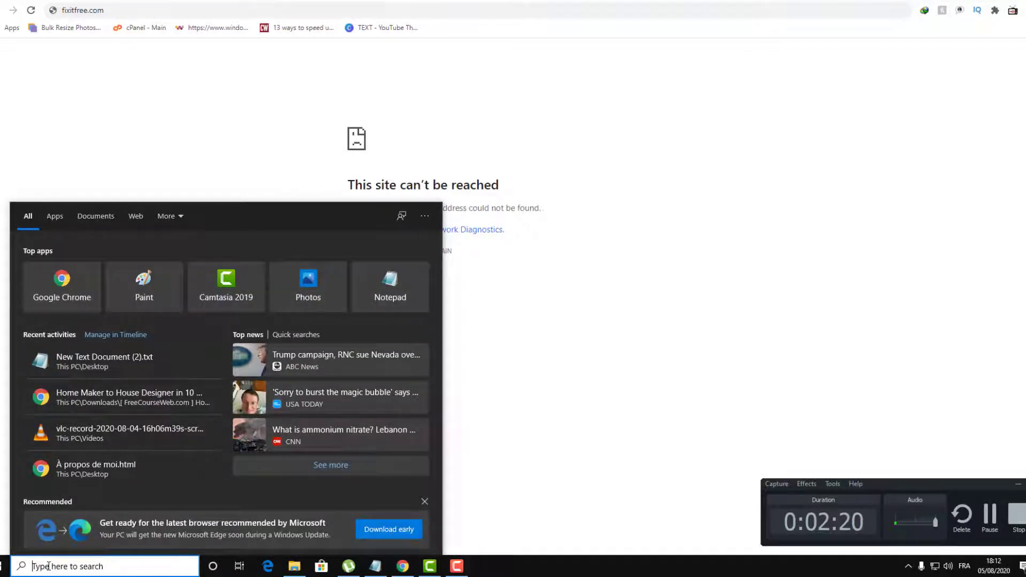
pyautogui.write('note')
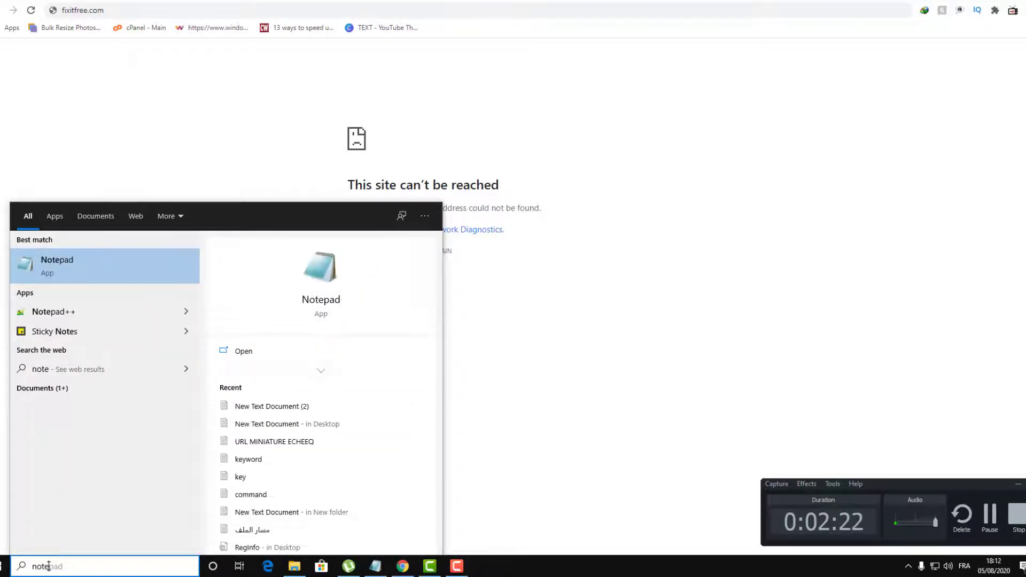
pyautogui.rightClick(74, 263)
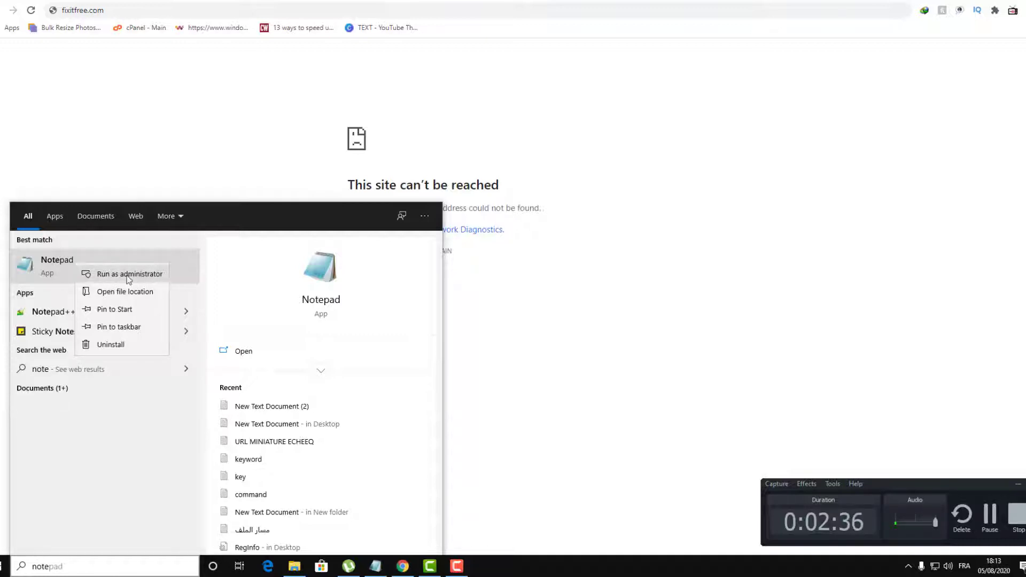
pyautogui.click(122, 278)
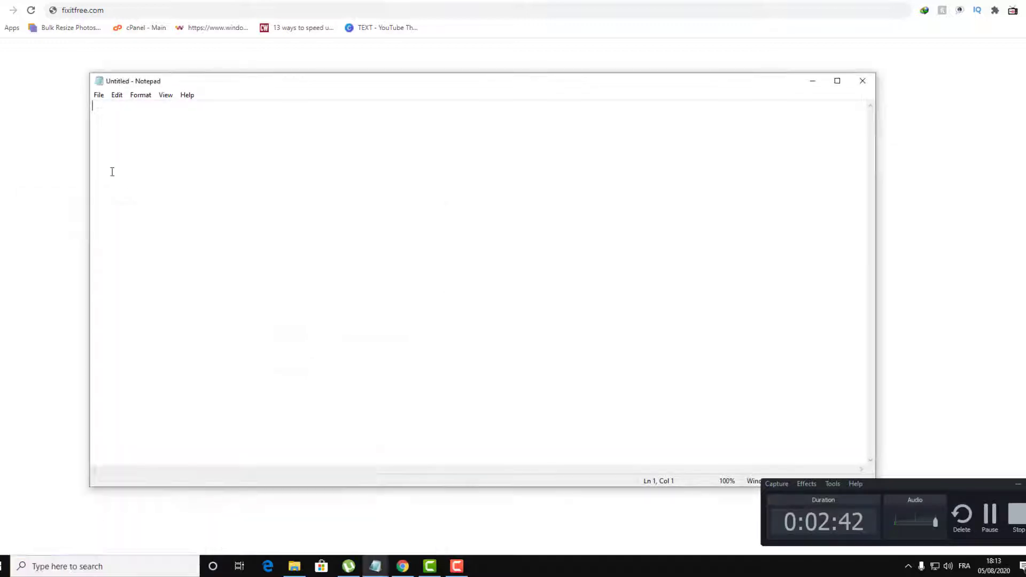
# Show C:\Windows\System32\drivers\etc in Notepad's Open dialog, filtered to All Files
pyautogui.click(99, 94)
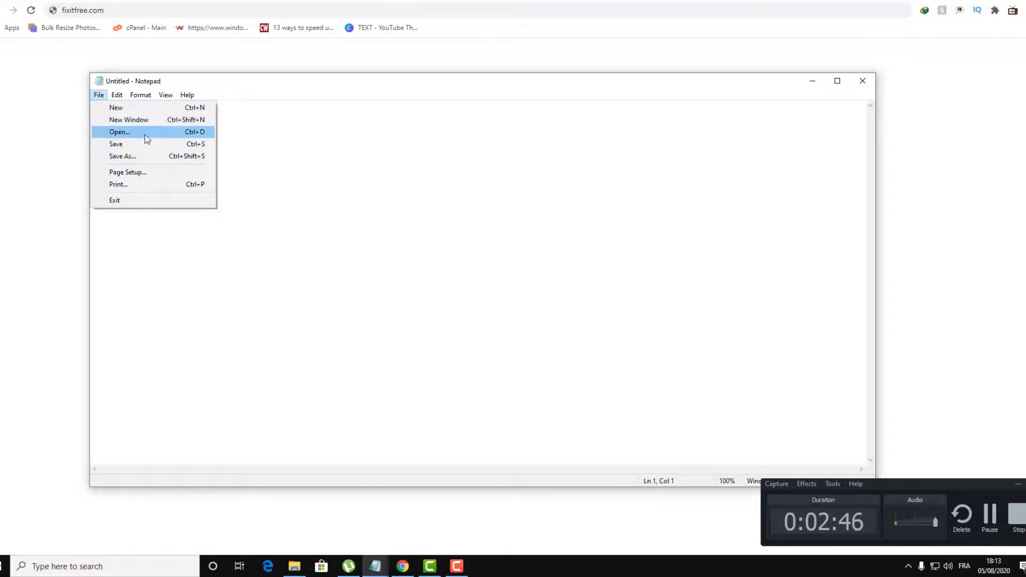
pyautogui.click(145, 135)
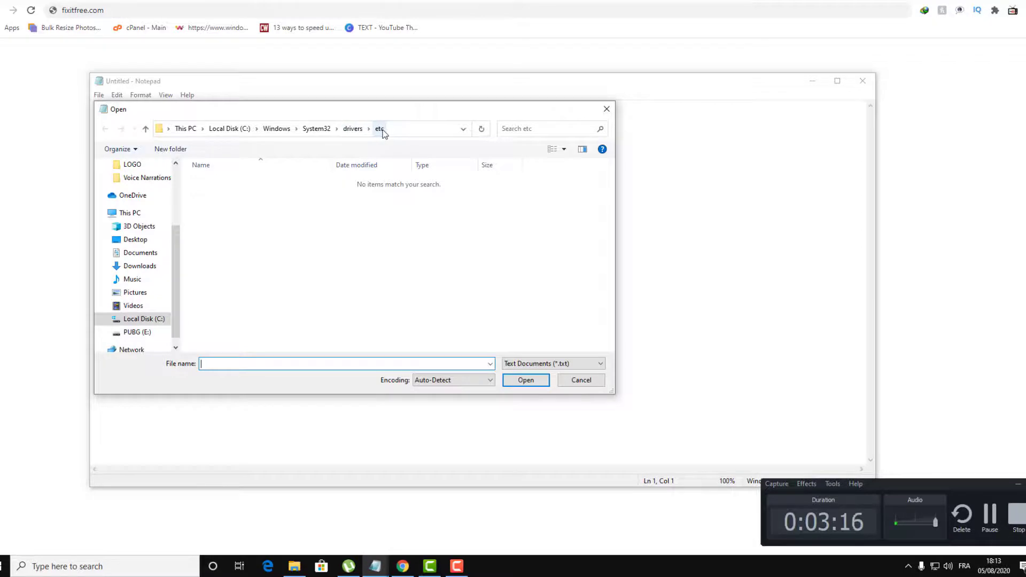
pyautogui.click(585, 366)
pyautogui.click(569, 382)
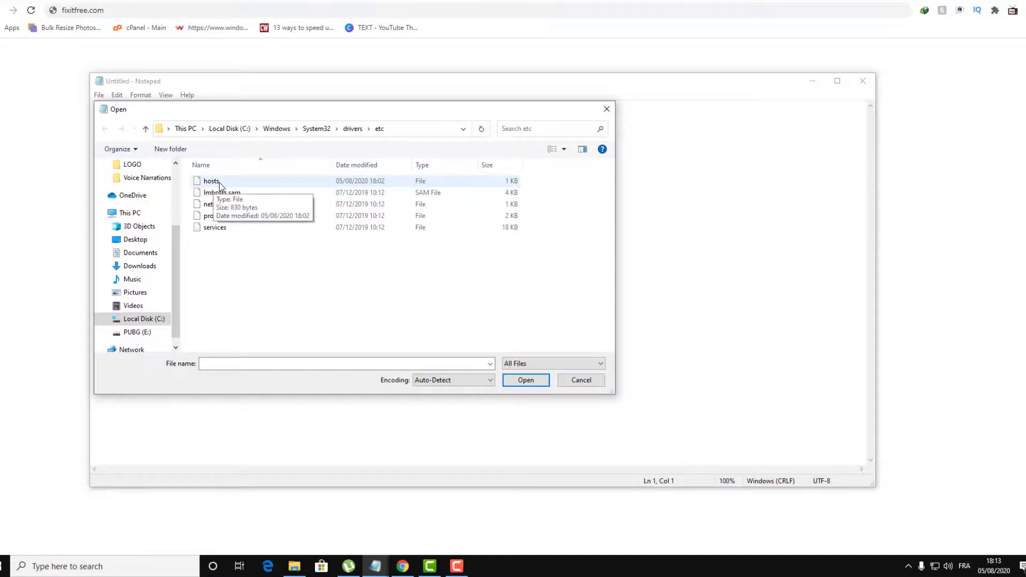
# Open the hosts file and place the cursor on its last line
pyautogui.doubleClick(212, 183)
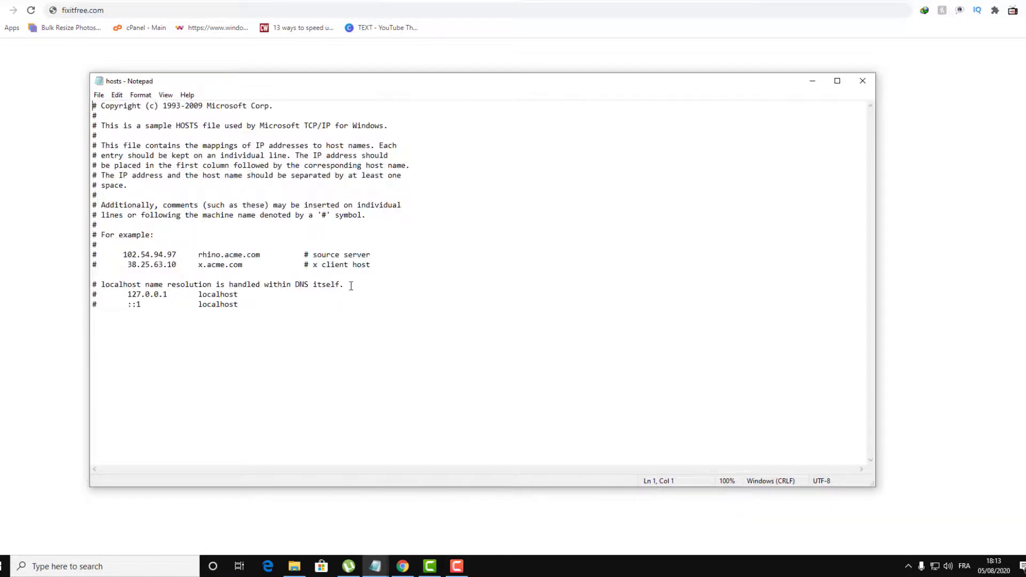
pyautogui.moveTo(391, 305)
pyautogui.mouseDown()
pyautogui.moveTo(86, 80)
pyautogui.moveTo(98, 135)
pyautogui.mouseUp()
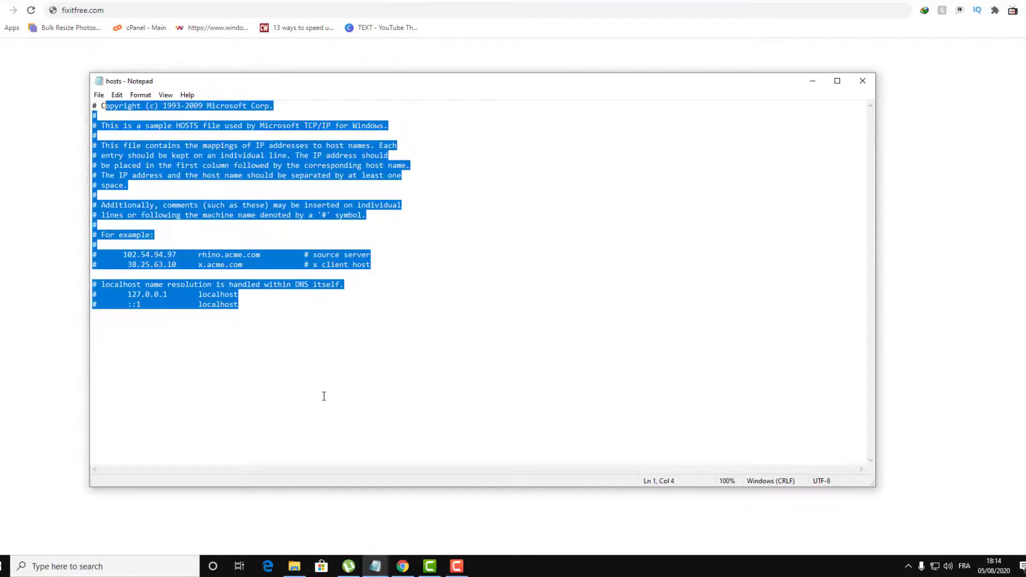
pyautogui.click(325, 348)
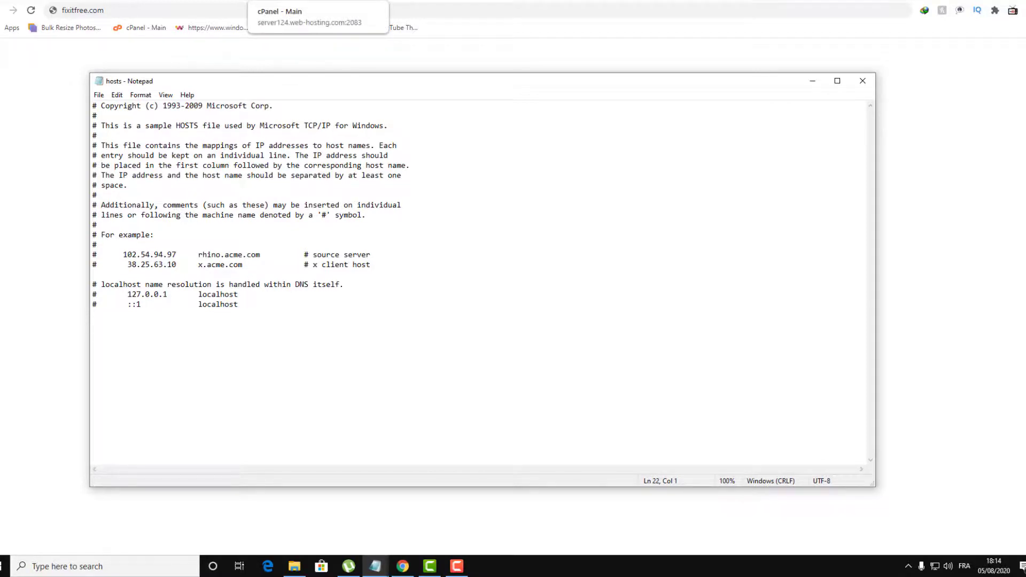
pyautogui.click(312, 1)
pyautogui.rightClick(819, 187)
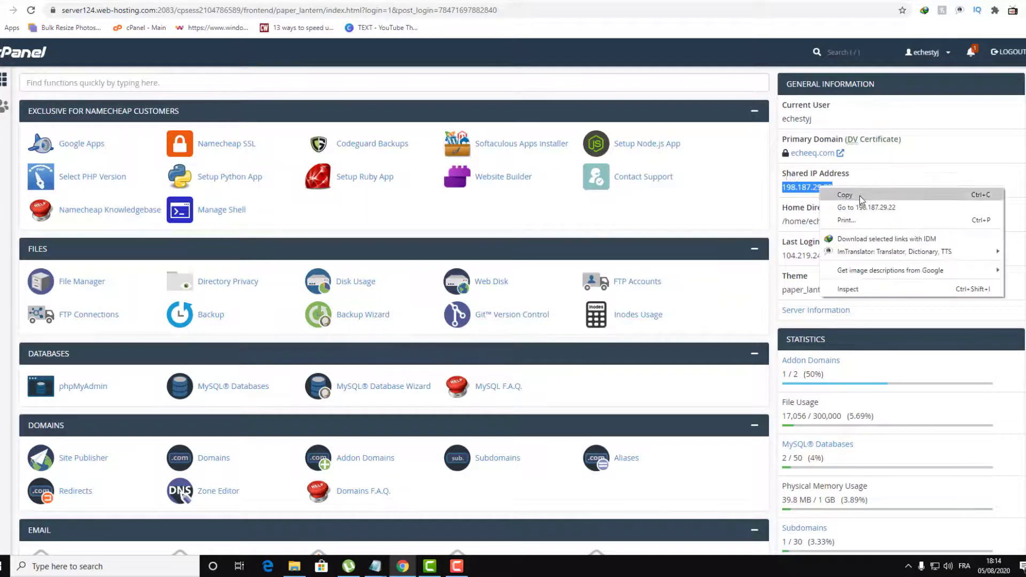
pyautogui.click(861, 198)
pyautogui.hotkey('alt', 'Tab')
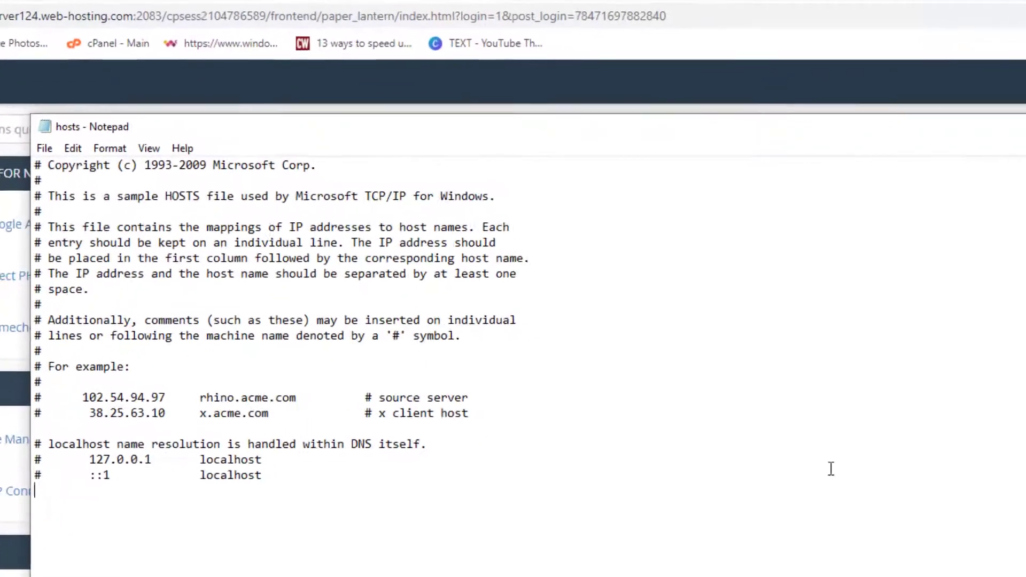
pyautogui.hotkey('ctrl', 'v')
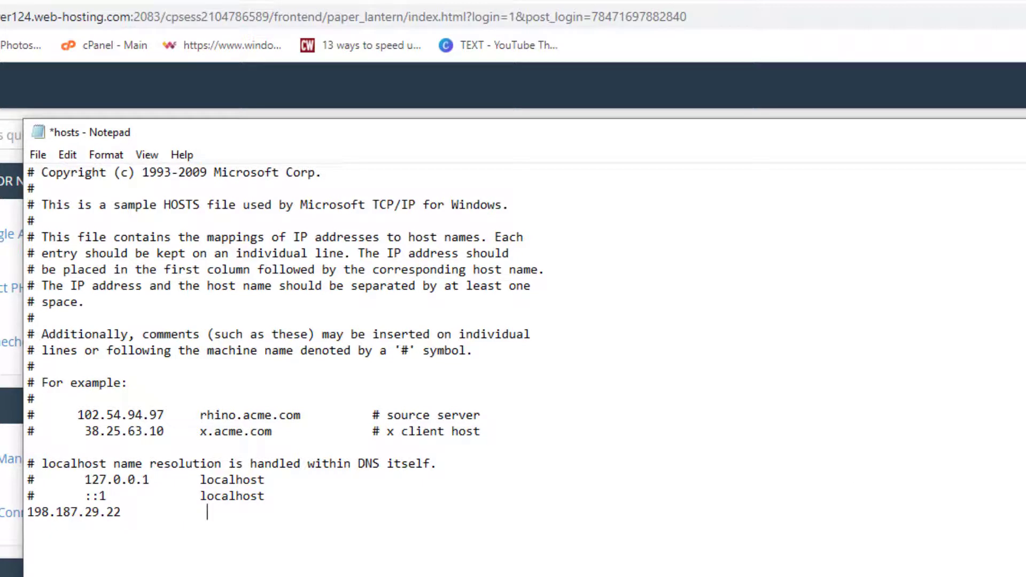
pyautogui.press('BackSpace')
pyautogui.write('fixitfree')
pyautogui.write('0')
pyautogui.press('BackSpace')
pyautogui.write('.com    ')
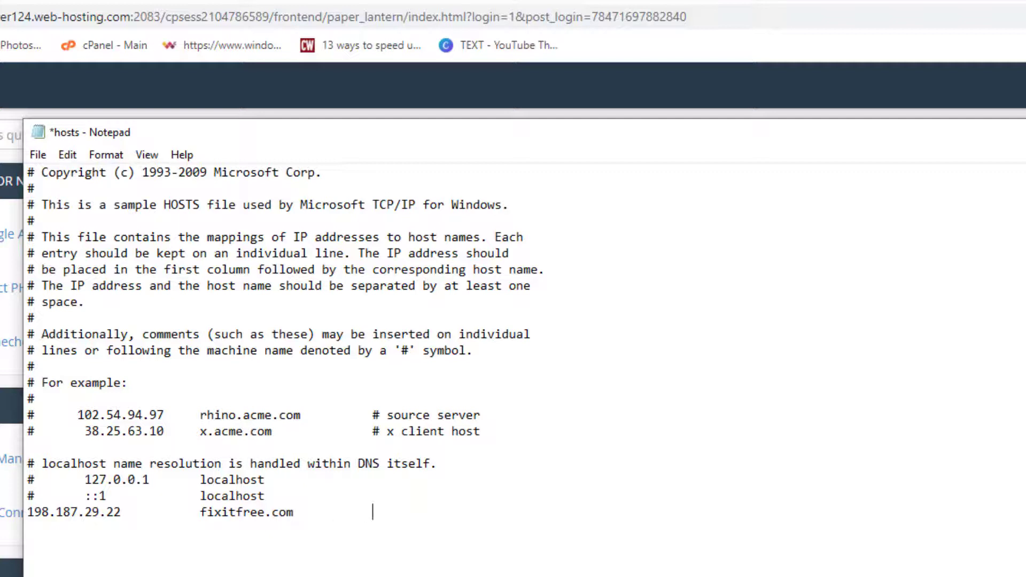
pyautogui.write('        wwww')
pyautogui.press('BackSpace')
pyautogui.write('.fixitfree')
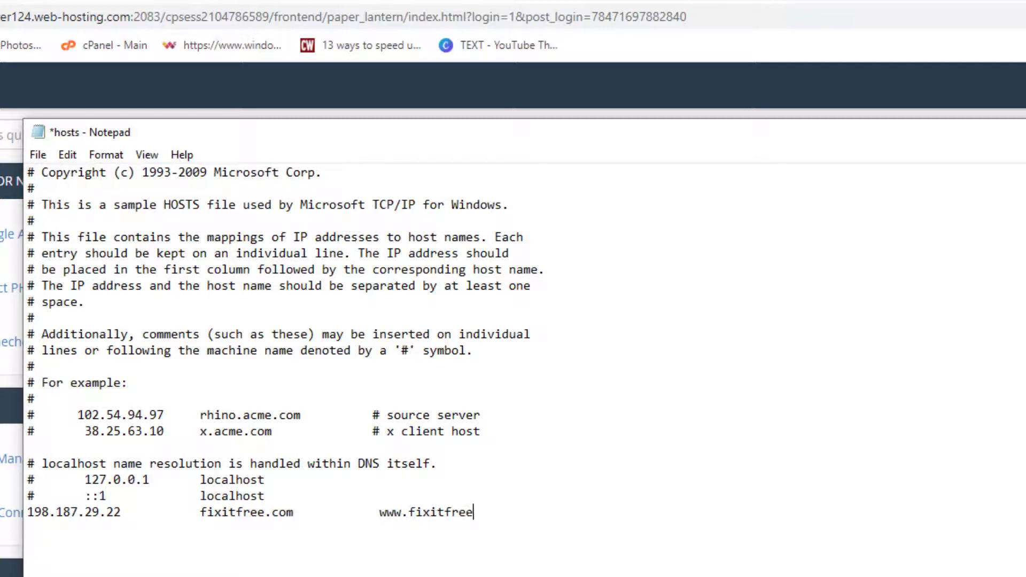
pyautogui.write('.com')
pyautogui.press('Return')
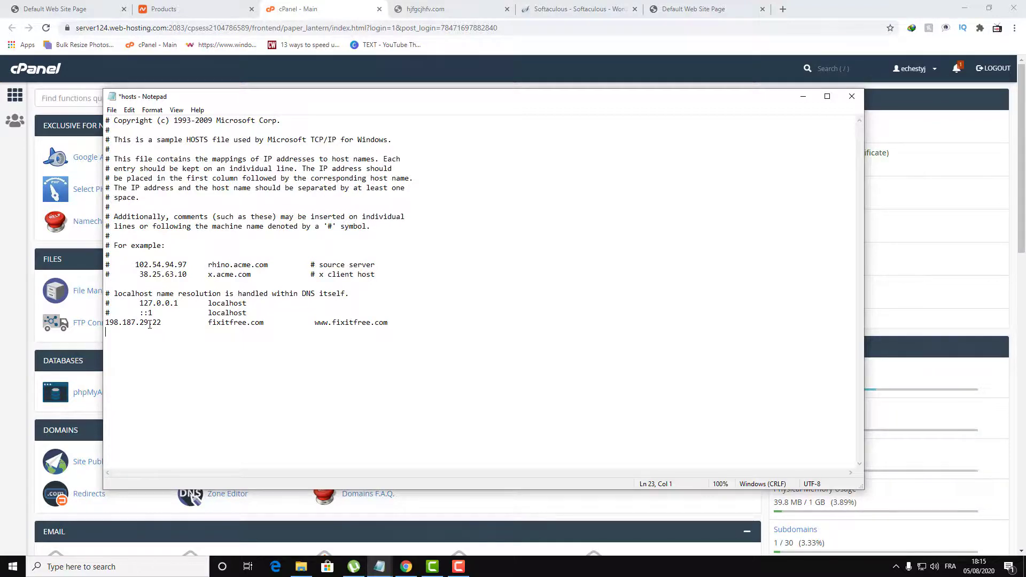
# Close Notepad and save the hosts file with its new fixitfree.com entry
pyautogui.moveTo(174, 323); pyautogui.dragTo(93, 324)
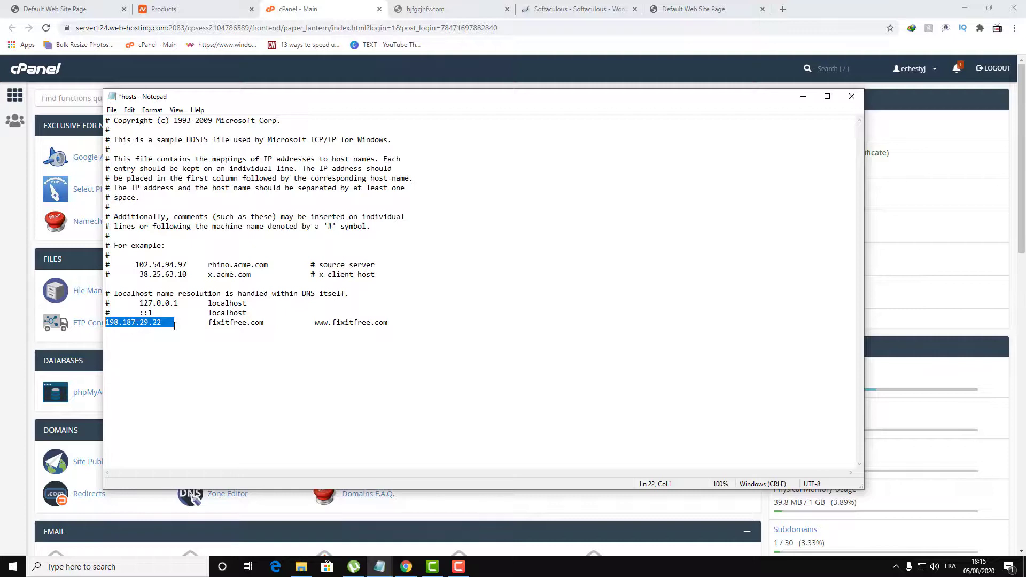
pyautogui.click(414, 325)
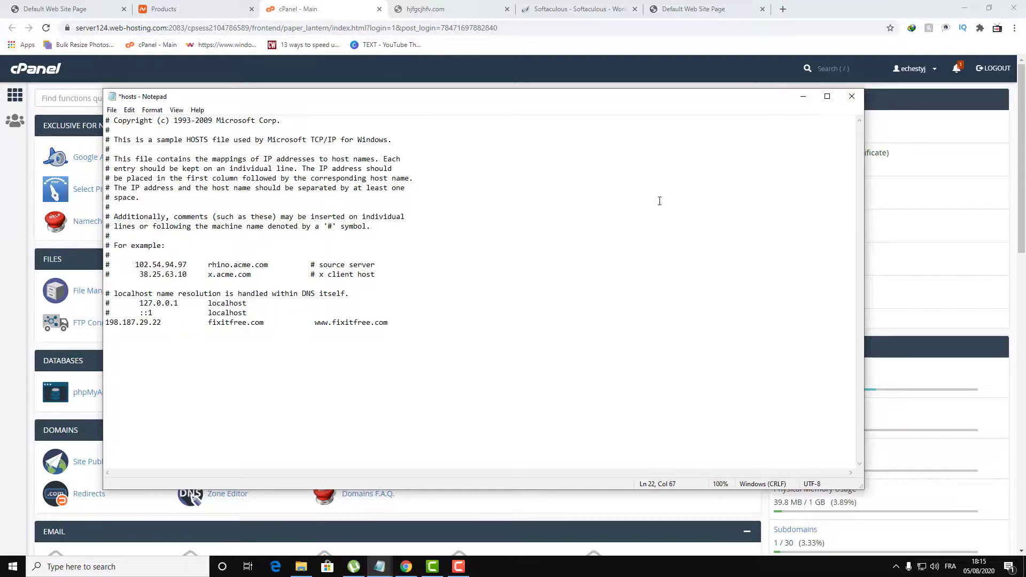
pyautogui.click(855, 100)
pyautogui.click(493, 292)
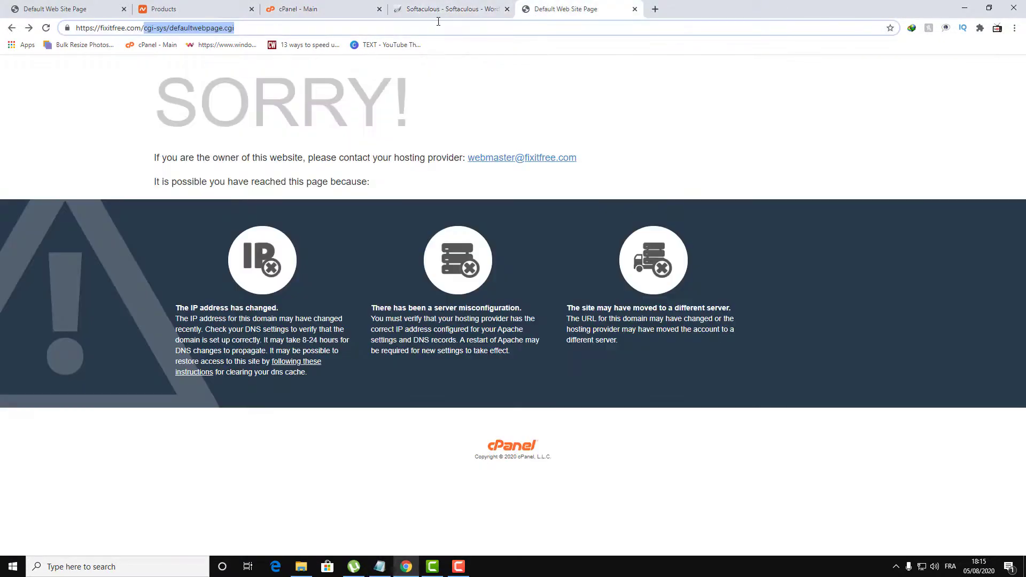
# Return to the Softaculous WordPress page listing the fixitfree.com installation
pyautogui.click(425, 12)
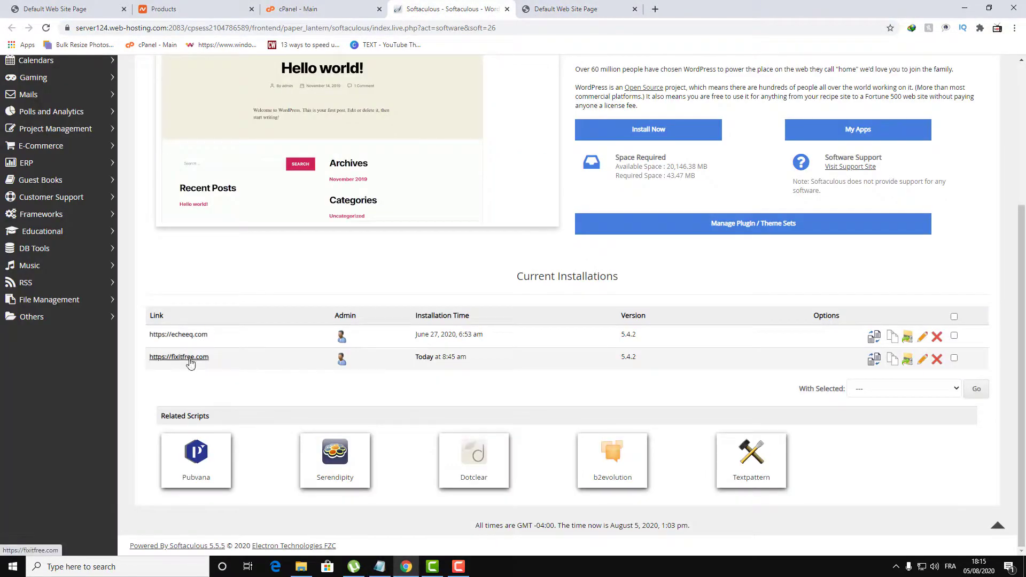